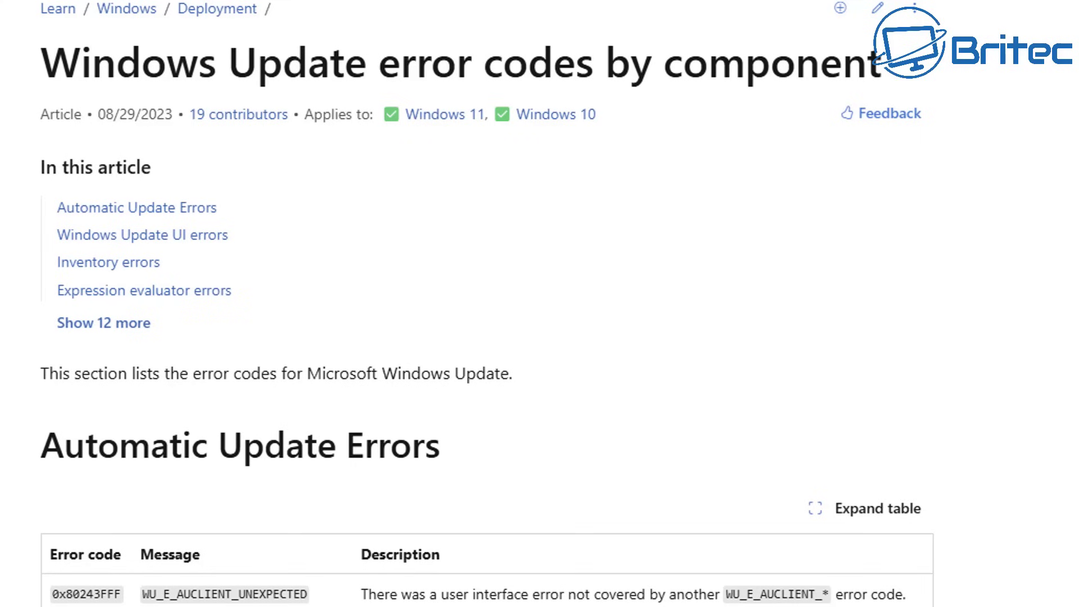
Step: Scroll down the Update Fixer web page and open a link in a new tab
{"action": "scroll", "coordinate": [488, 304], "scroll_direction": "down", "scroll_amount": 2}
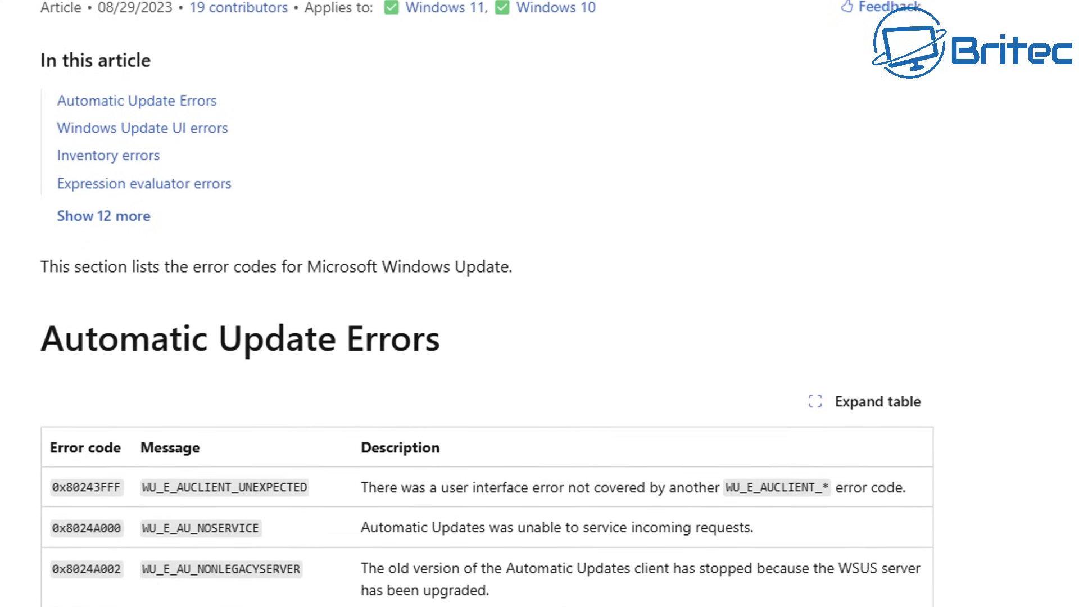
{"action": "scroll", "coordinate": [488, 304], "scroll_direction": "down", "scroll_amount": 3}
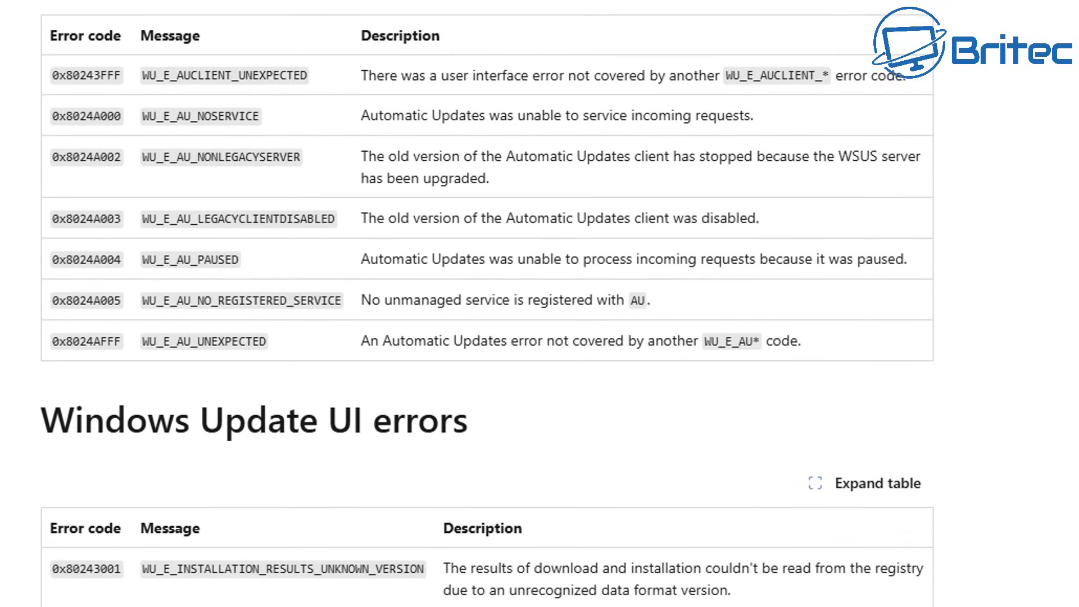
{"action": "scroll", "coordinate": [487, 303], "scroll_direction": "down", "scroll_amount": 1}
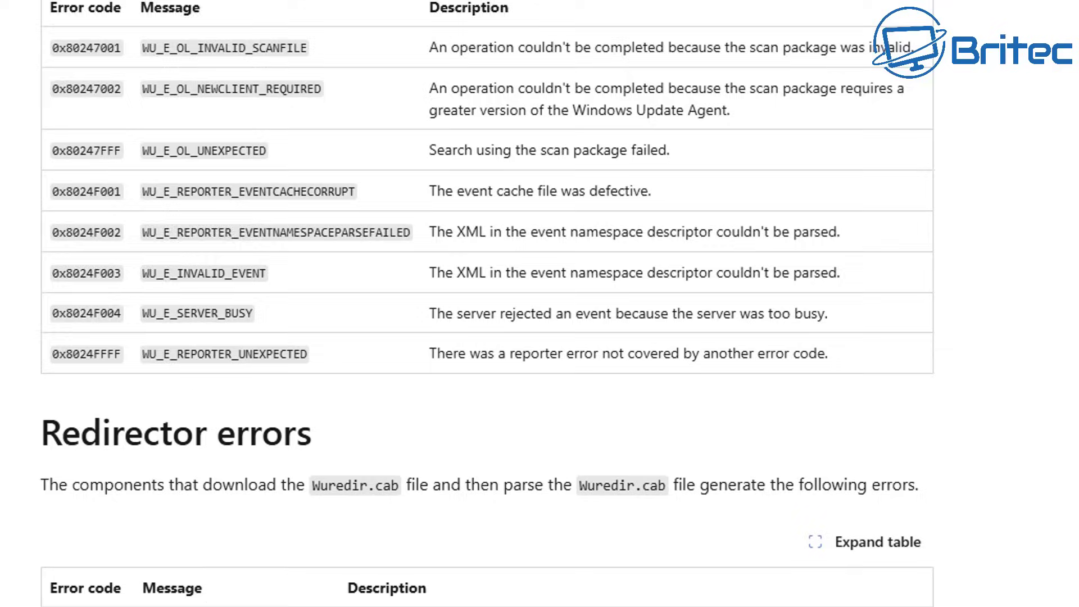
{"action": "scroll", "coordinate": [486, 303], "scroll_direction": "down", "scroll_amount": 3}
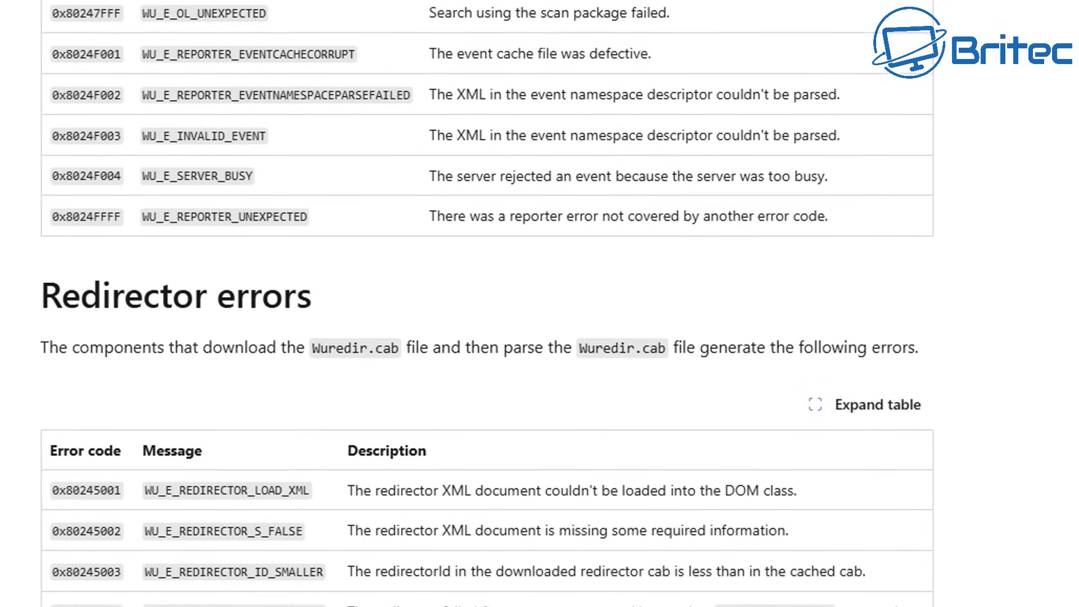
{"action": "scroll", "coordinate": [486, 304], "scroll_direction": "down", "scroll_amount": 3}
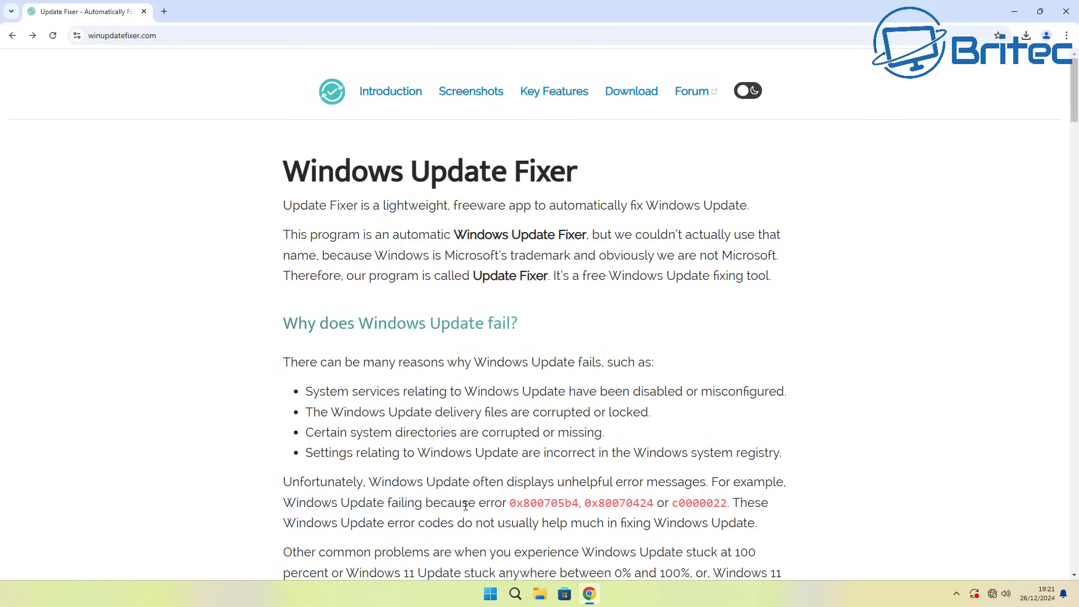
{"action": "middle_click", "coordinate": [889, 393]}
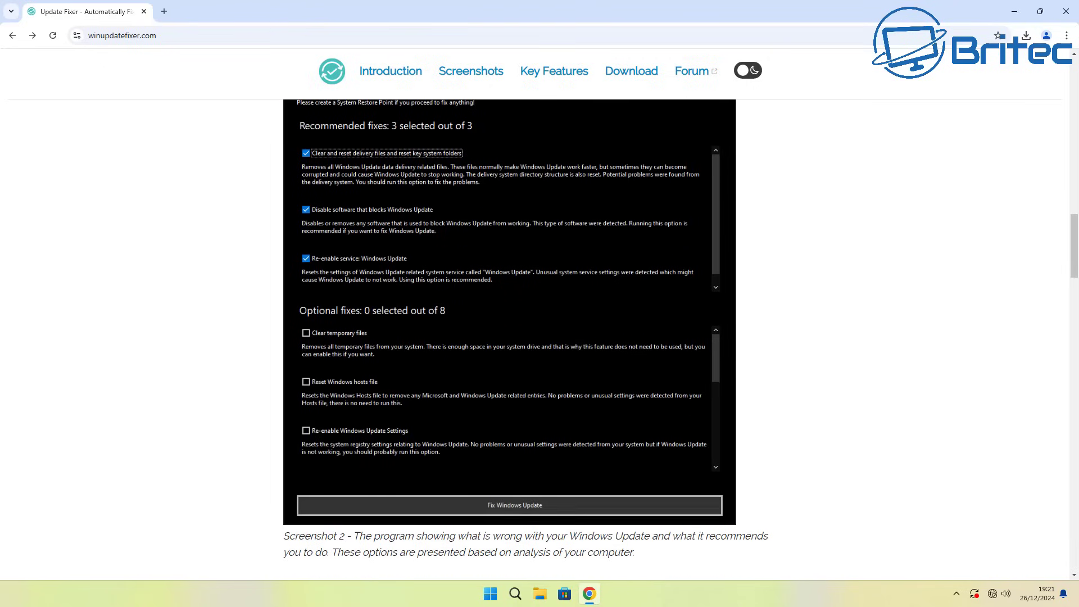
Step: Download UpdateFixer_Portable.exe and check its VirusTotal report showing 0 of 71 detections
{"action": "left_click", "coordinate": [637, 73]}
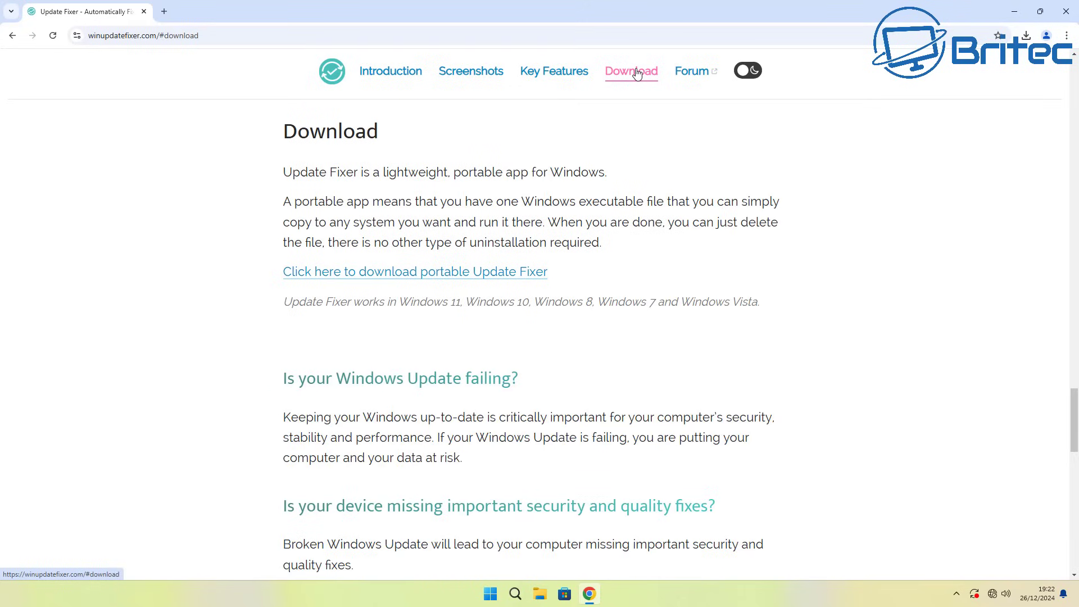
{"action": "left_click", "coordinate": [393, 273]}
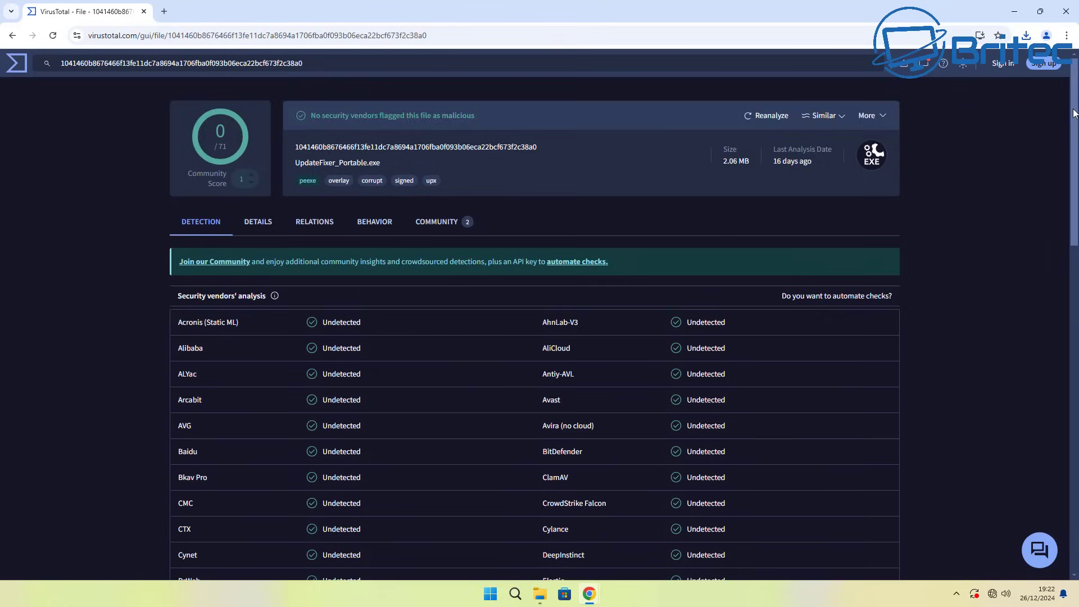
{"action": "scroll", "coordinate": [1077, 205], "scroll_direction": "down", "scroll_amount": 5}
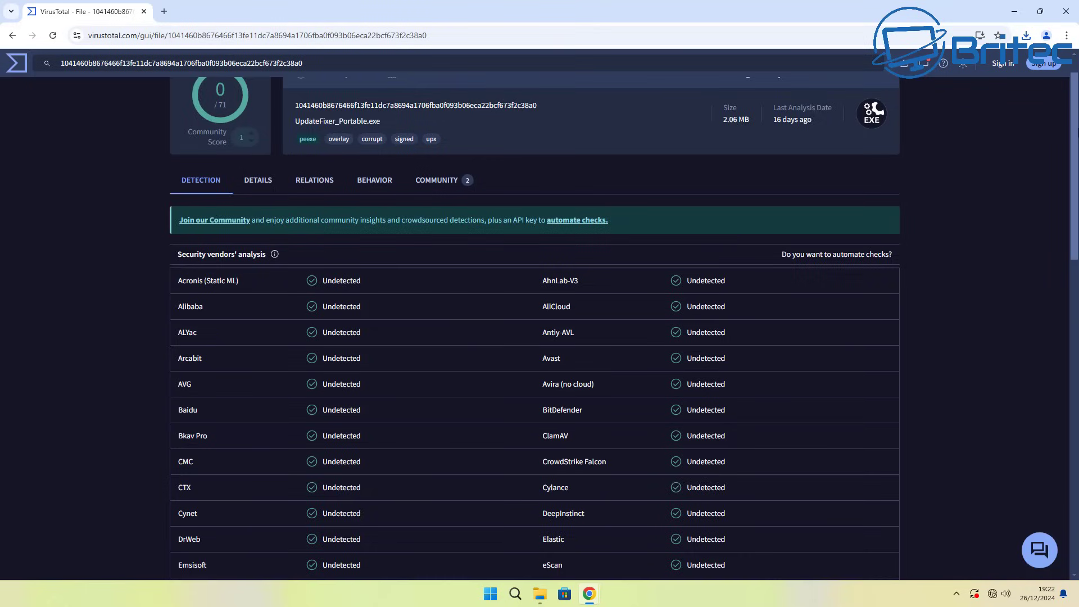
{"action": "left_click_drag", "start_coordinate": [1077, 205], "coordinate": [1067, 375]}
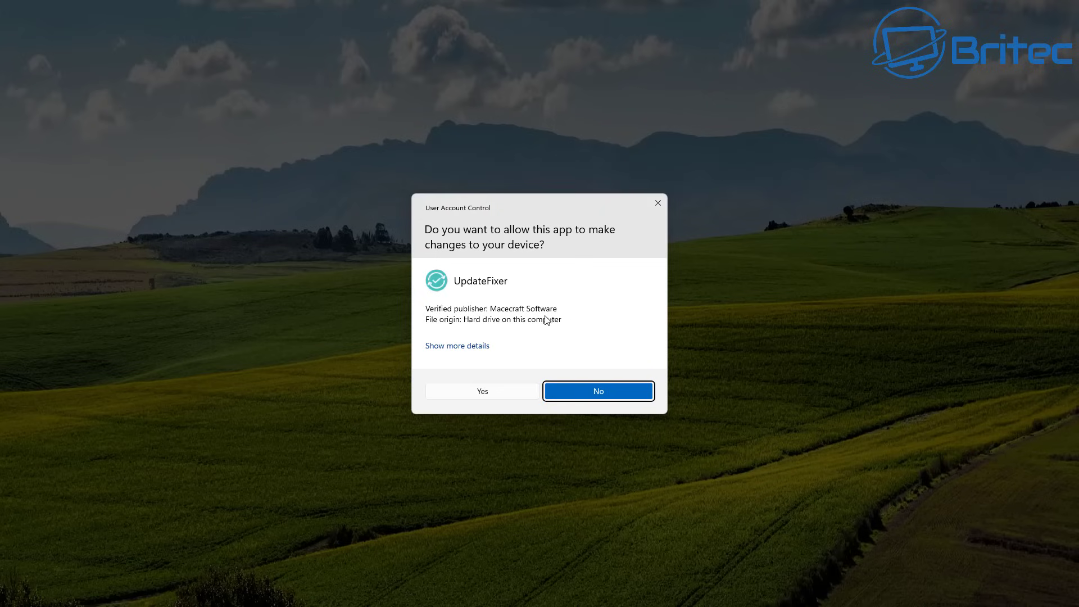
Step: Allow Update Fixer to make changes so version 1.2's welcome screen opens
{"action": "left_click", "coordinate": [482, 392]}
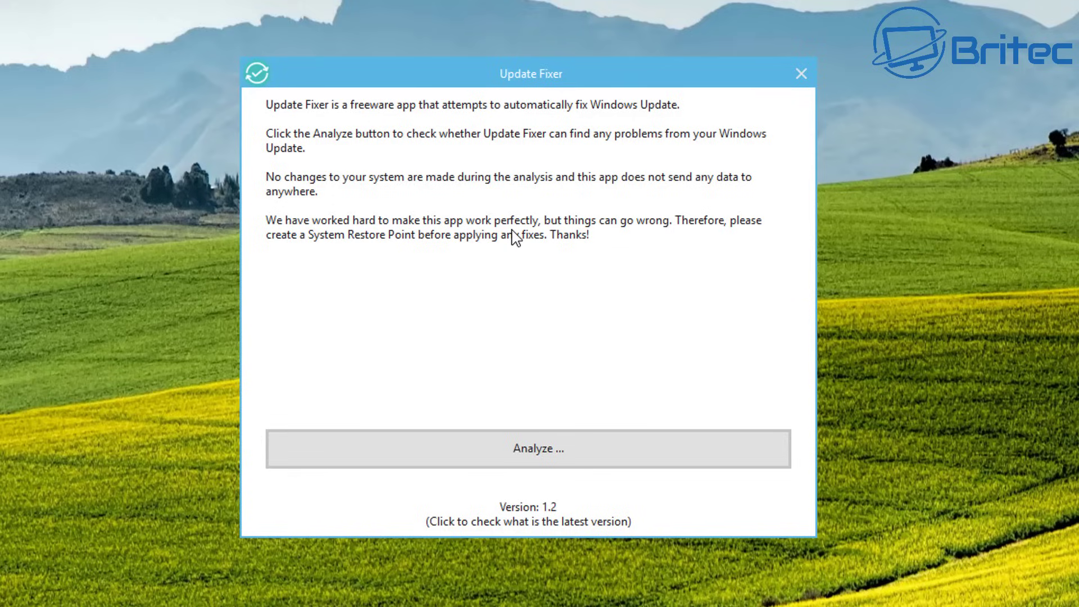
Step: Run the analysis, yielding 2 of 2 recommended fixes and 9 optional fixes
{"action": "left_click", "coordinate": [508, 448]}
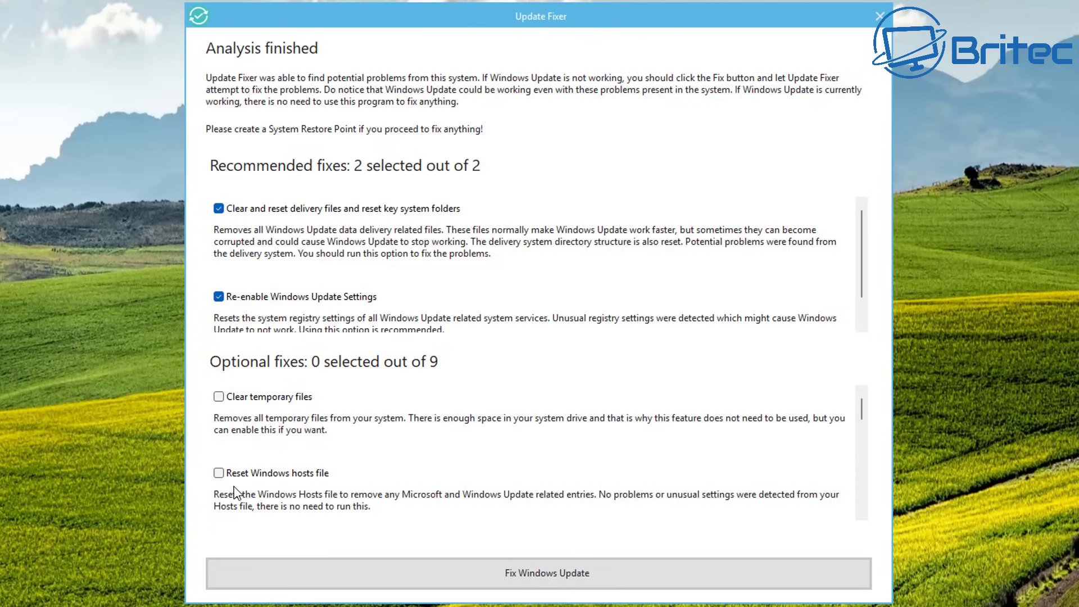
Step: Tick Clear temporary files, Reset hosts file, and re-enabling Windows Update and BITS services
{"action": "left_click", "coordinate": [219, 397]}
{"action": "left_click", "coordinate": [217, 474]}
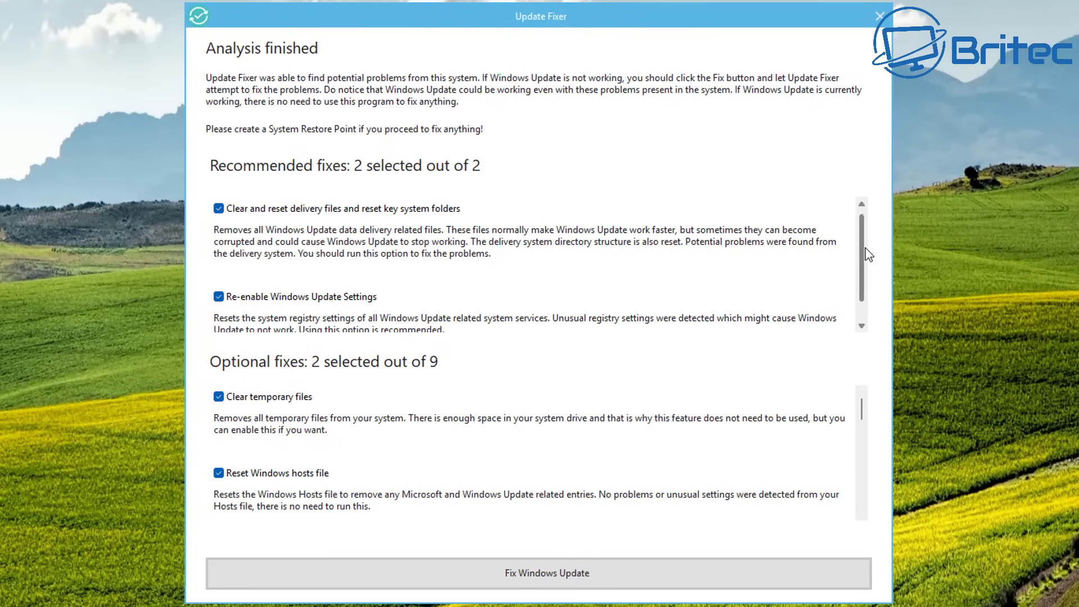
{"action": "scroll", "coordinate": [866, 315], "scroll_direction": "down", "scroll_amount": 1}
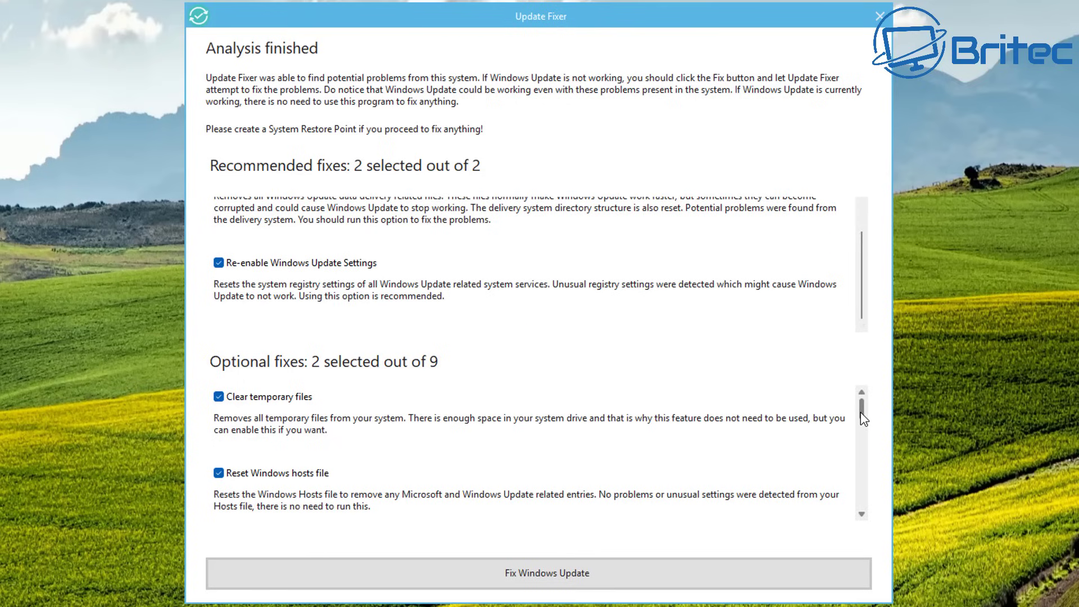
{"action": "left_click_drag", "start_coordinate": [862, 423], "coordinate": [861, 454]}
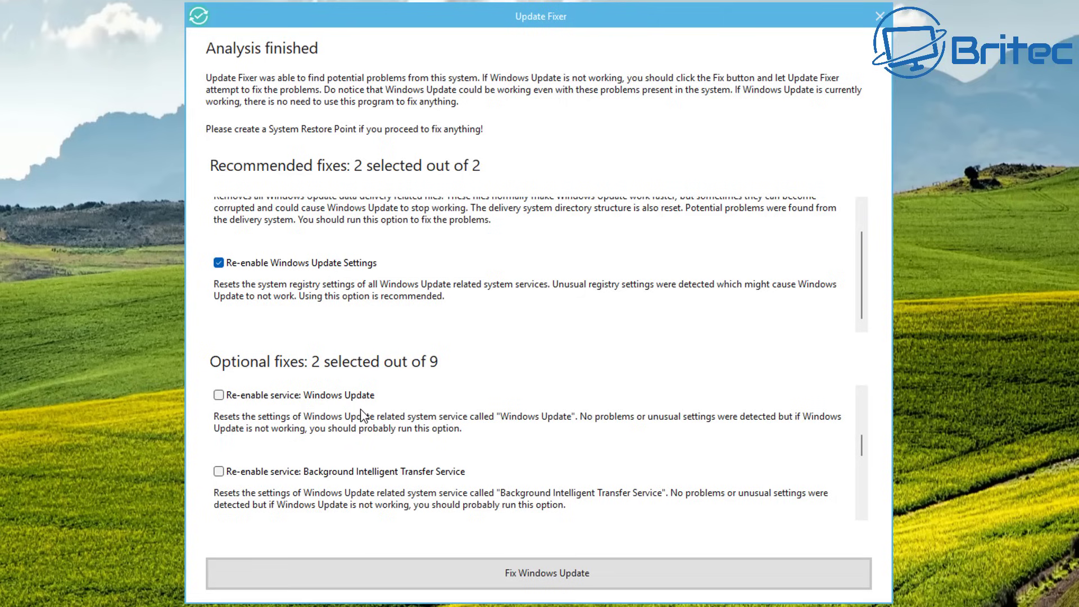
{"action": "left_click", "coordinate": [219, 396]}
{"action": "left_click", "coordinate": [219, 472]}
Step: Tick re-enabling Cryptographic Services, Windows Installer, Windows Modules Installer and Update Orchestrator Service
{"action": "scroll", "coordinate": [860, 475], "scroll_direction": "down", "scroll_amount": 2}
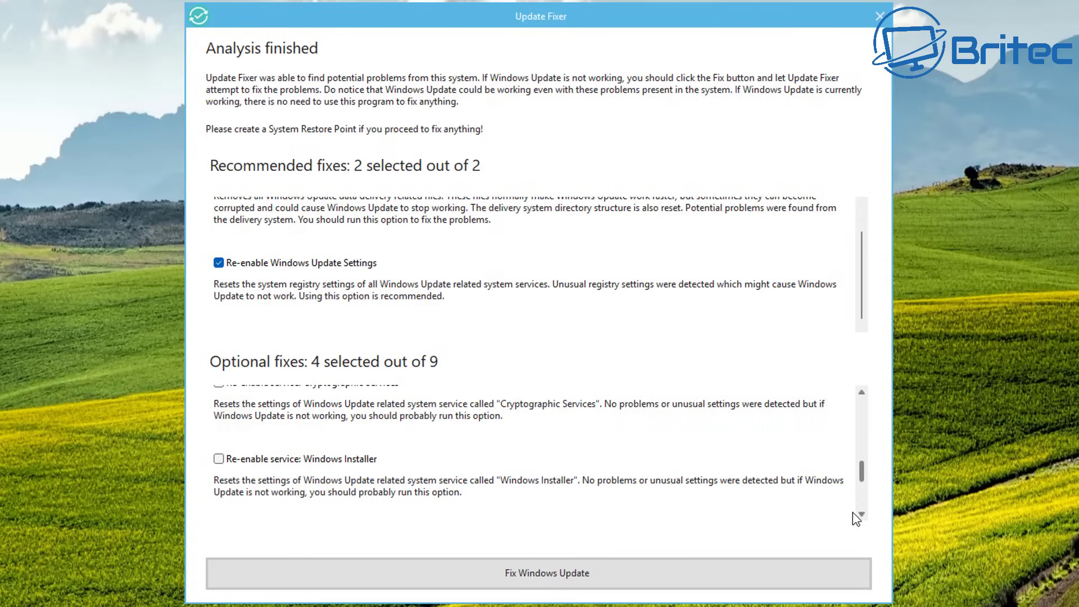
{"action": "scroll", "coordinate": [853, 512], "scroll_direction": "up", "scroll_amount": 3}
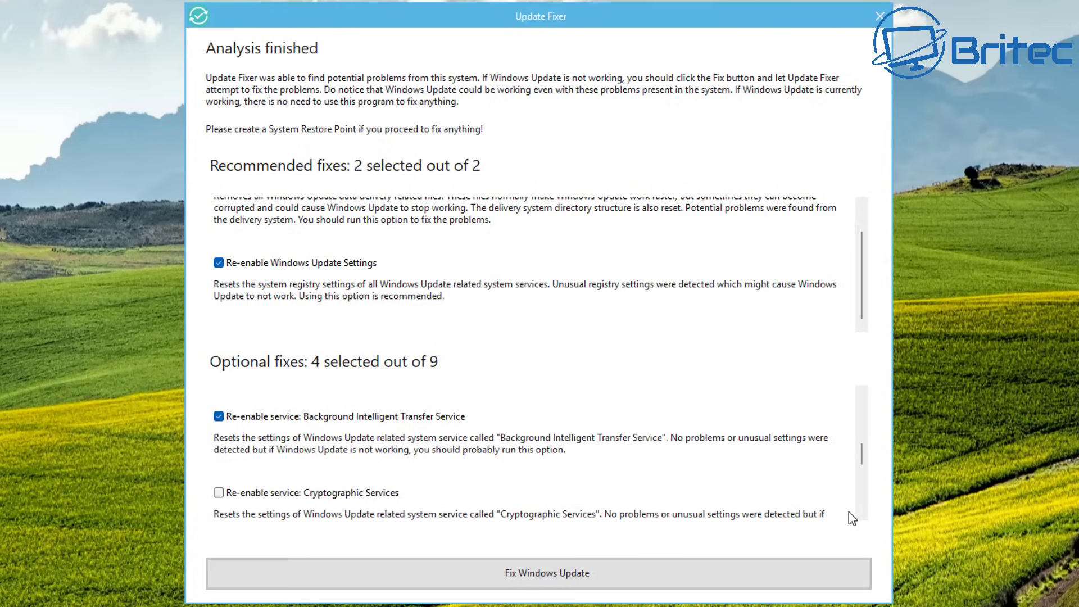
{"action": "scroll", "coordinate": [850, 517], "scroll_direction": "down", "scroll_amount": 1}
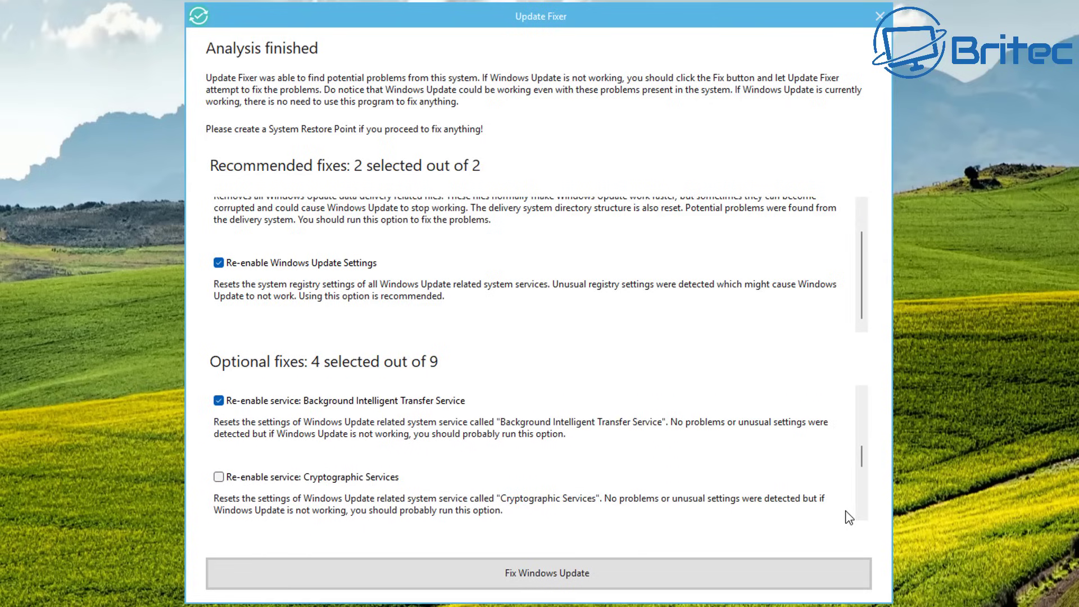
{"action": "scroll", "coordinate": [850, 518], "scroll_direction": "down", "scroll_amount": 1}
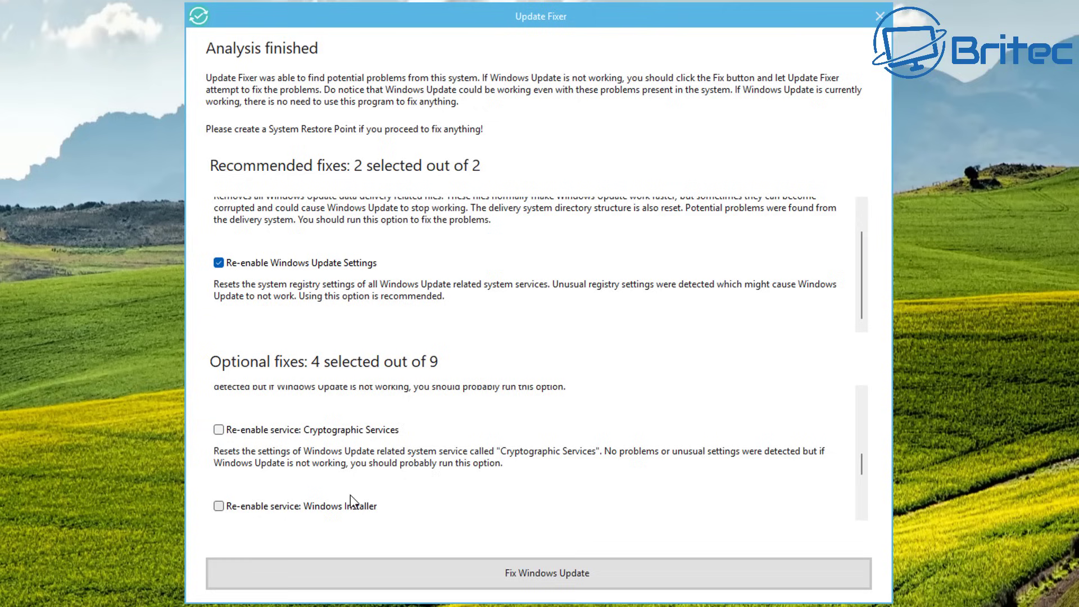
{"action": "left_click", "coordinate": [220, 432]}
{"action": "left_click", "coordinate": [219, 506]}
{"action": "scroll", "coordinate": [774, 502], "scroll_direction": "down", "scroll_amount": 3}
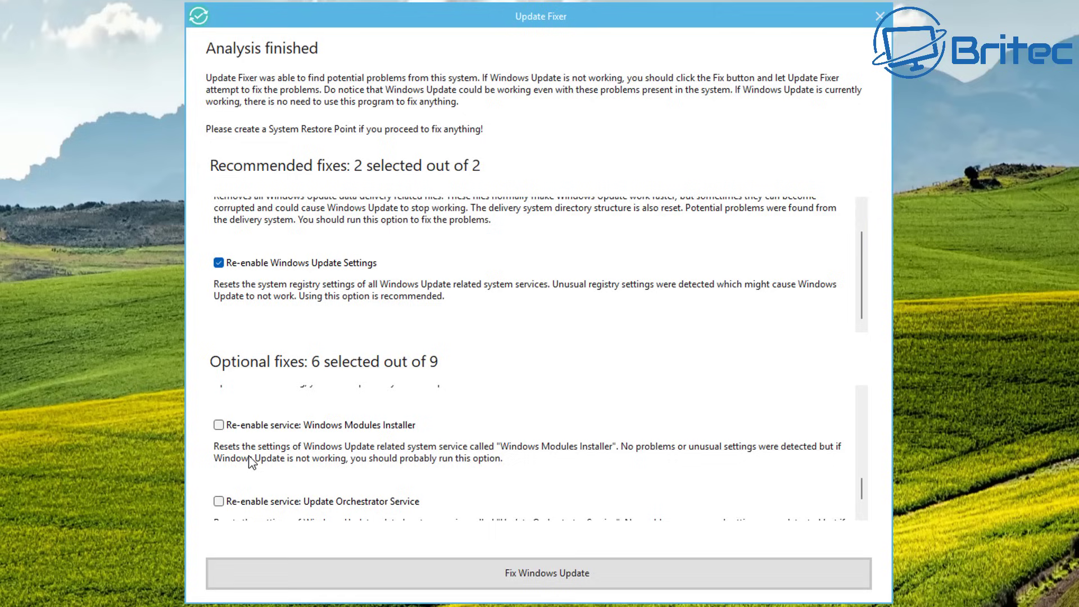
{"action": "left_click", "coordinate": [219, 427]}
{"action": "left_click", "coordinate": [218, 501]}
{"action": "scroll", "coordinate": [562, 496], "scroll_direction": "down", "scroll_amount": 1}
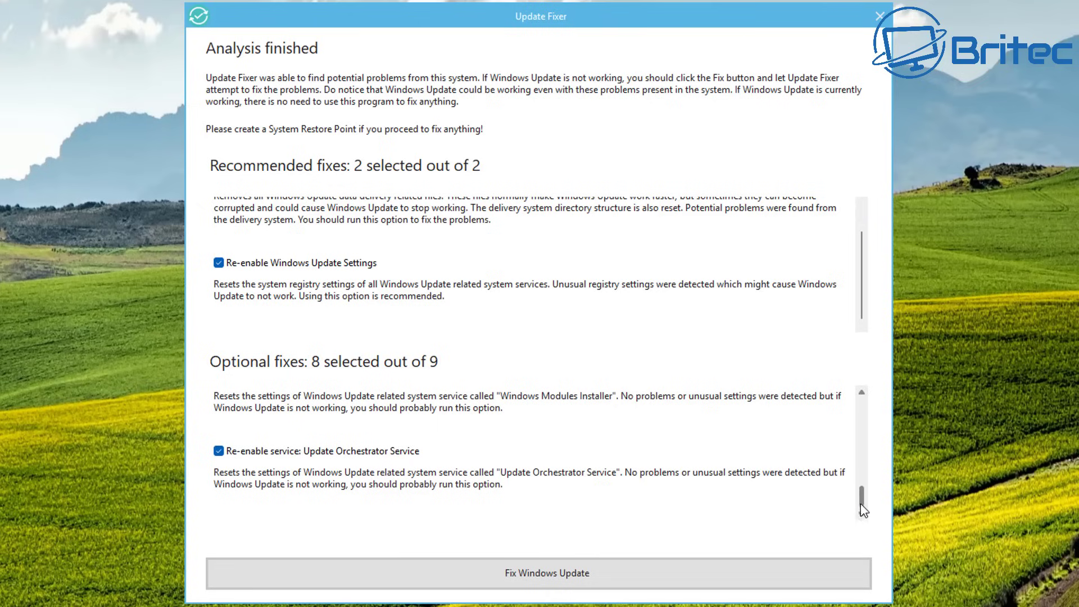
Step: Tick 'Disable software that blocks Windows Update' (9 of 9) and start Fix Windows Update
{"action": "scroll", "coordinate": [863, 253], "scroll_direction": "up", "scroll_amount": 1}
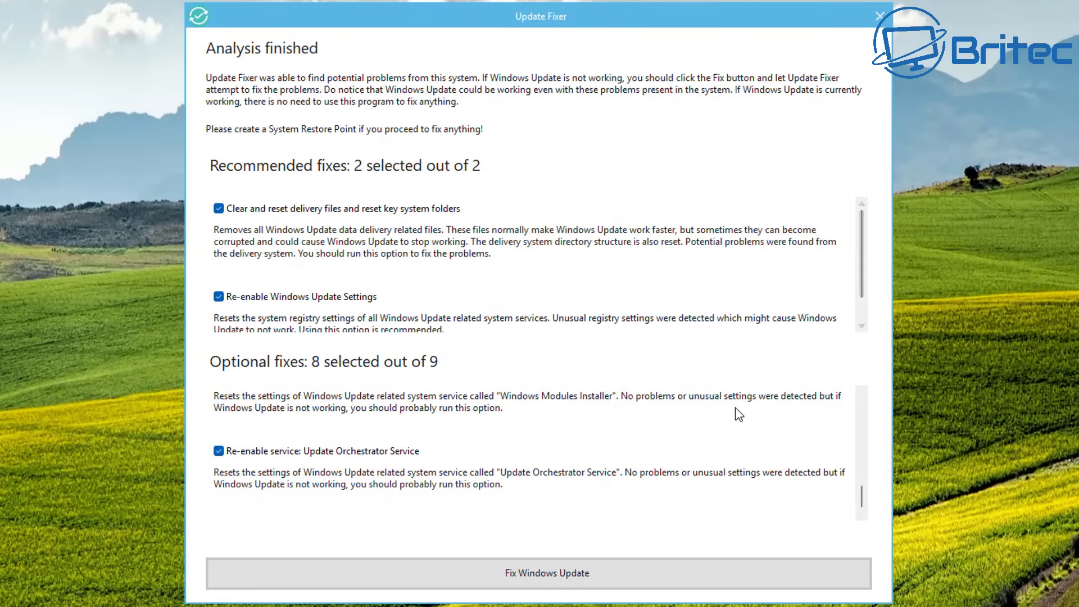
{"action": "scroll", "coordinate": [735, 411], "scroll_direction": "up", "scroll_amount": 1}
{"action": "scroll", "coordinate": [737, 418], "scroll_direction": "up", "scroll_amount": 5}
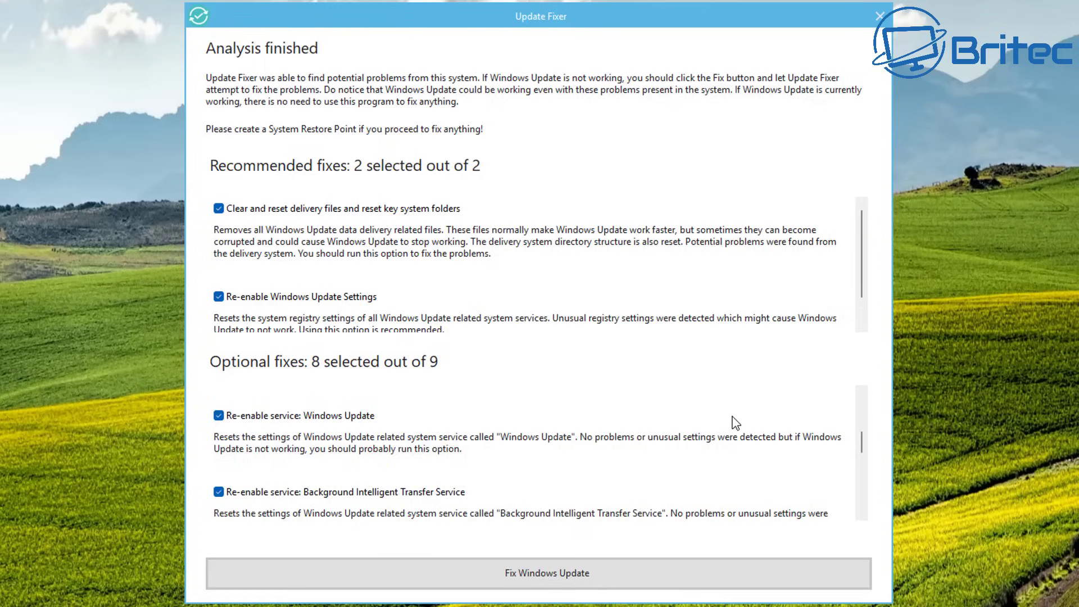
{"action": "scroll", "coordinate": [733, 425], "scroll_direction": "up", "scroll_amount": 1}
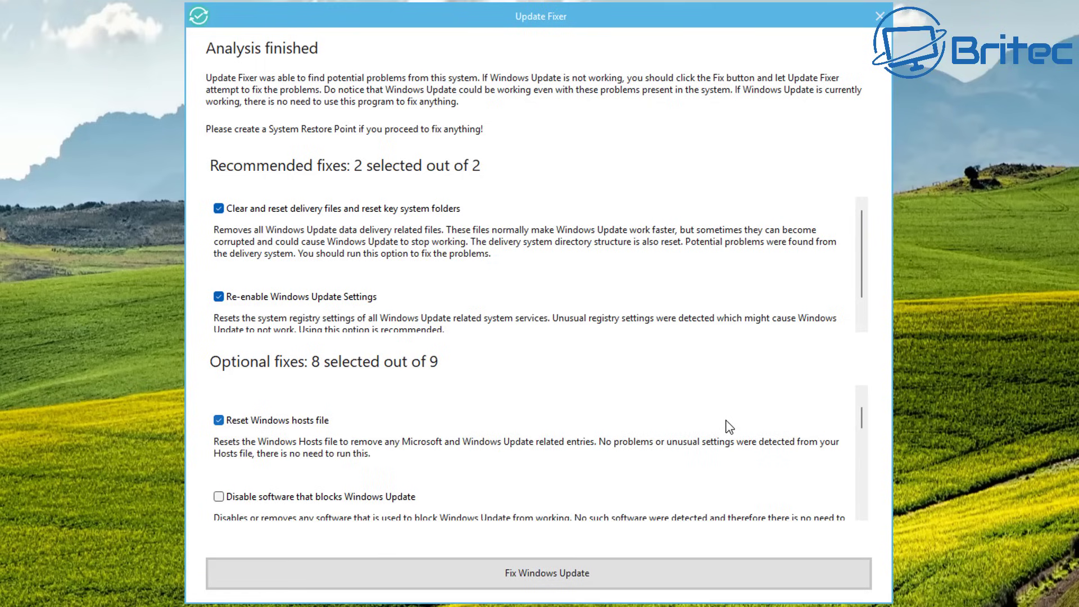
{"action": "left_click", "coordinate": [218, 498]}
{"action": "left_click_drag", "start_coordinate": [864, 425], "coordinate": [830, 463]}
{"action": "scroll", "coordinate": [827, 457], "scroll_direction": "down", "scroll_amount": 4}
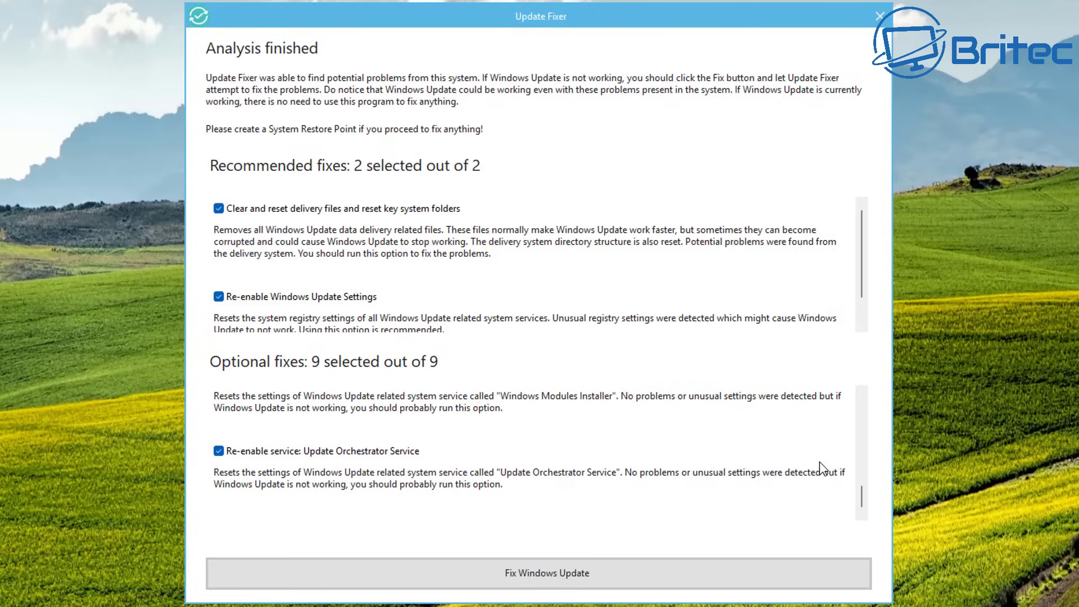
{"action": "left_click_drag", "start_coordinate": [861, 497], "coordinate": [861, 409]}
{"action": "left_click", "coordinate": [599, 575]}
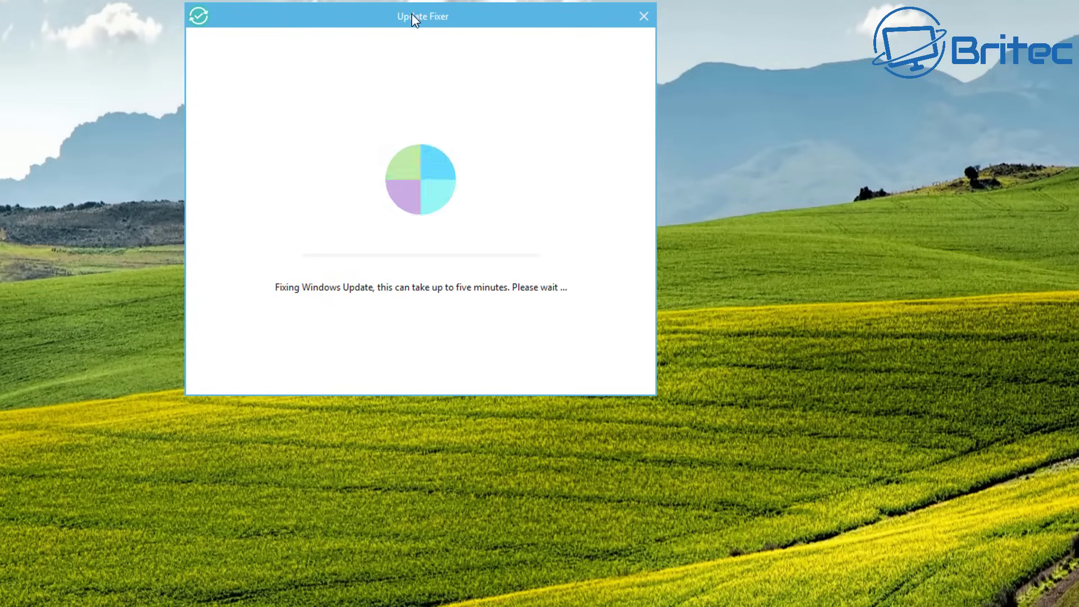
Step: Move the progress window and wait until the fix finishes and asks for a restart
{"action": "left_click_drag", "start_coordinate": [414, 17], "coordinate": [491, 48]}
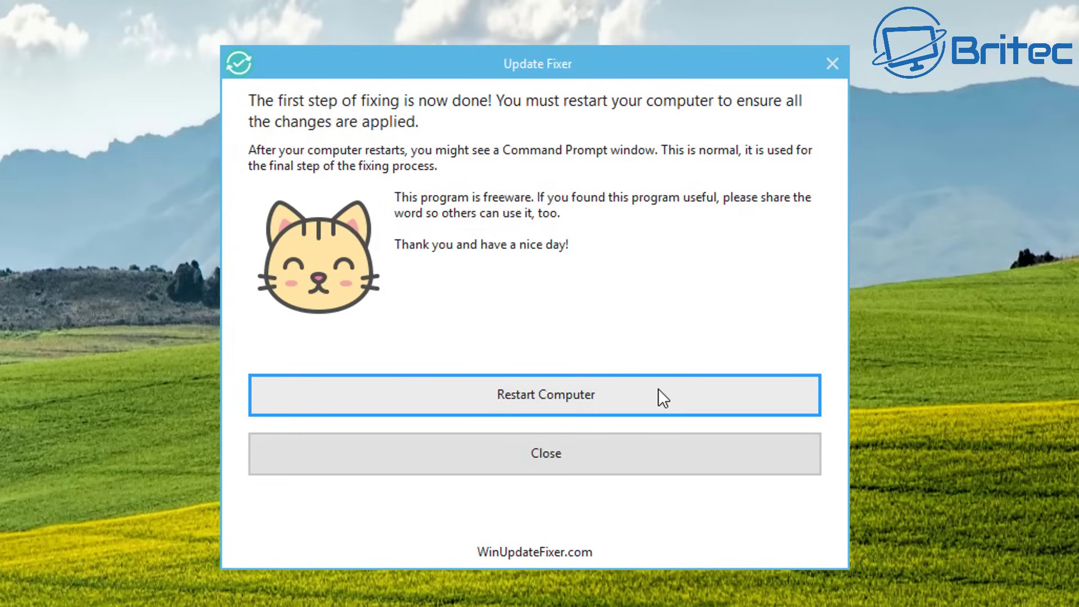
Step: Choose Restart Computer and wait for Windows to return to the desktop
{"action": "left_click", "coordinate": [590, 391]}
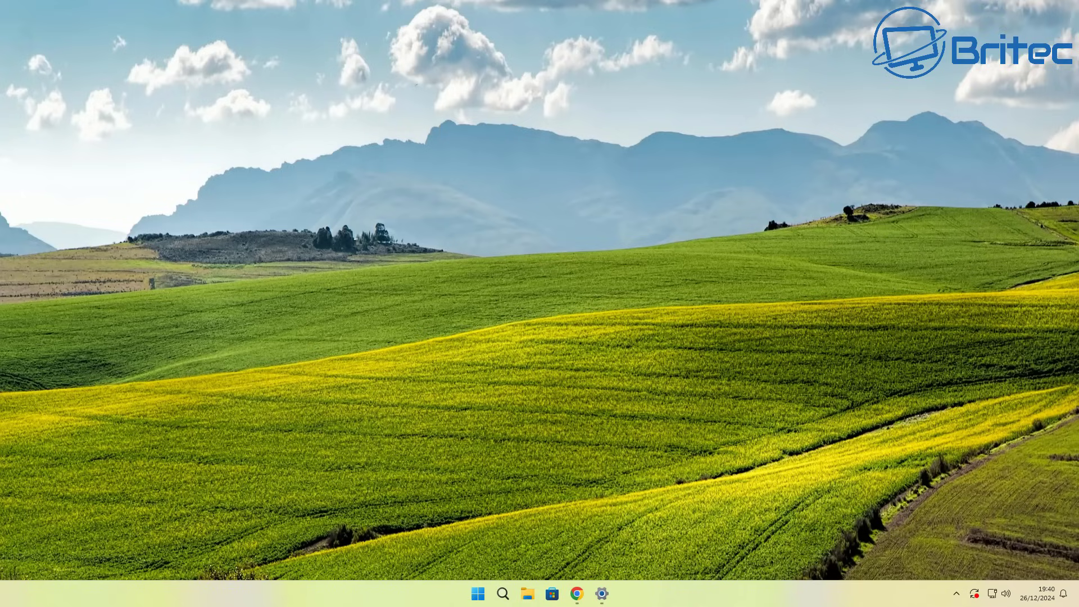
Step: Launch Settings from Start and go to System › Recovery
{"action": "left_click", "coordinate": [409, 594]}
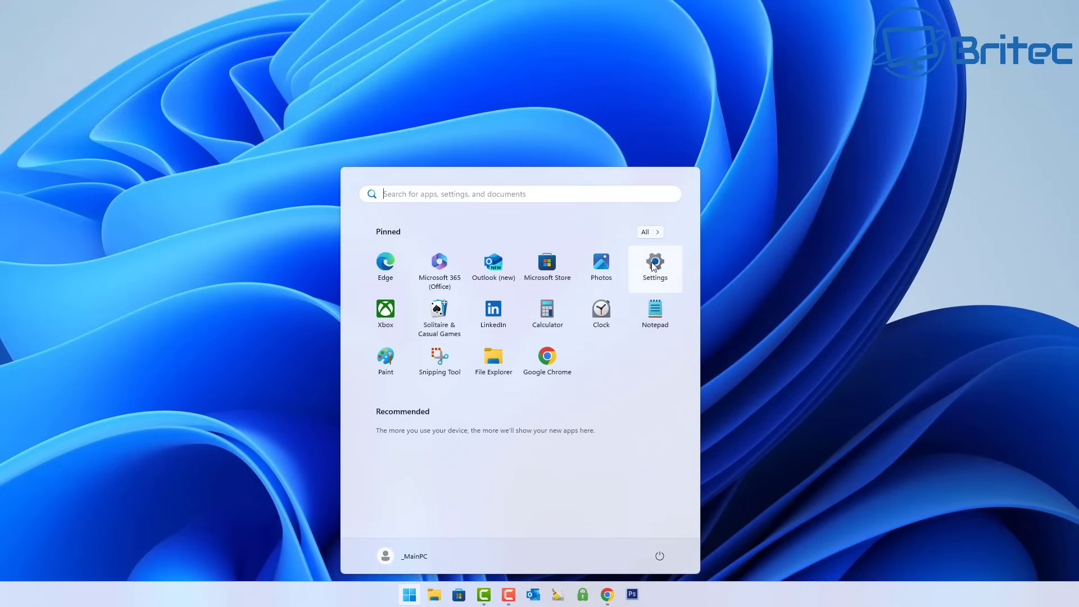
{"action": "left_click", "coordinate": [654, 266]}
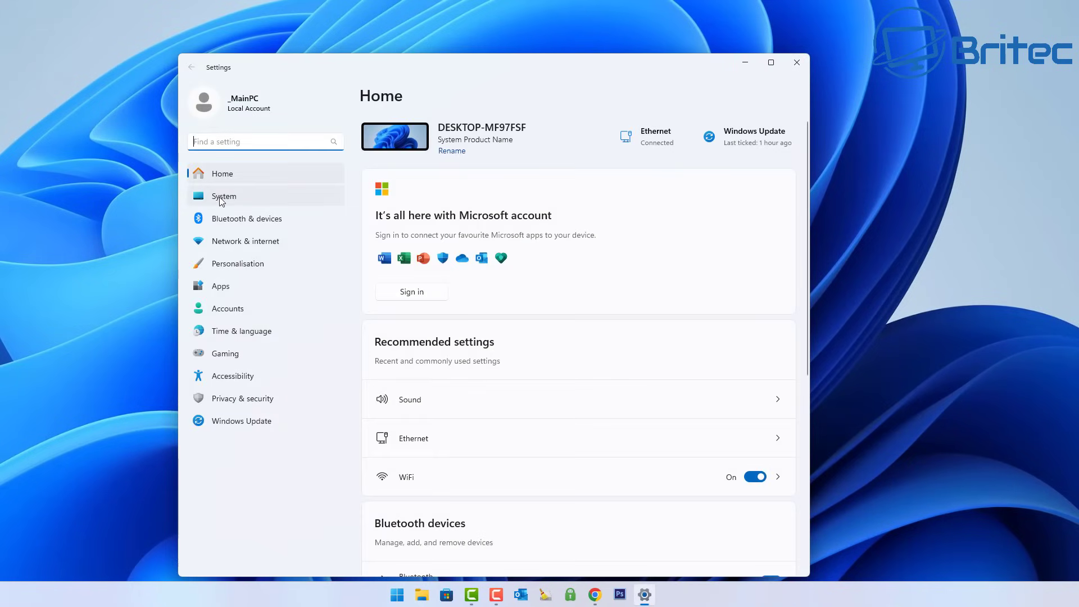
{"action": "left_click", "coordinate": [220, 197]}
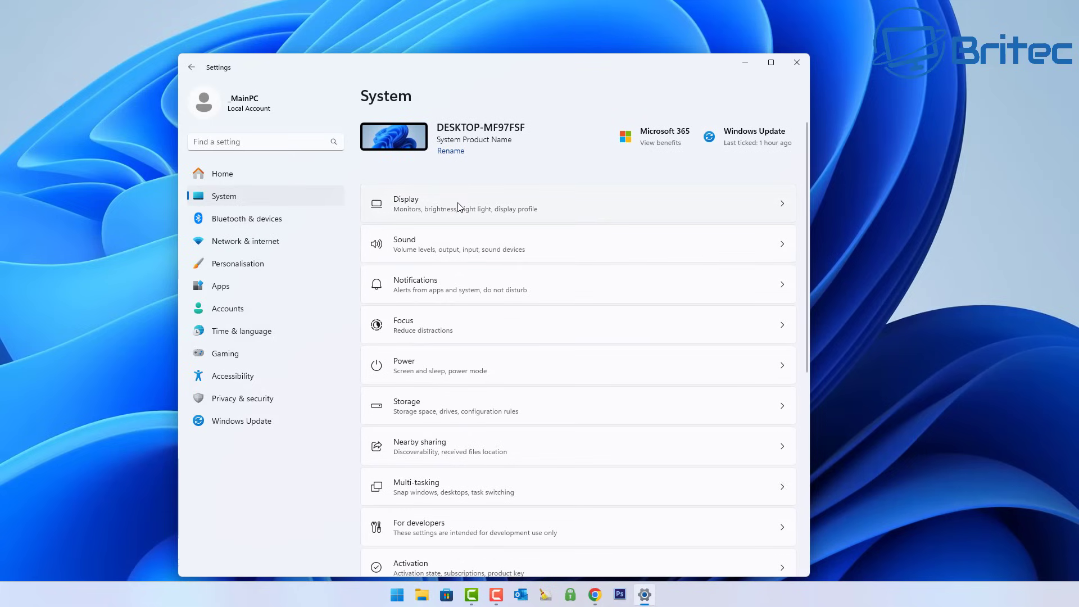
{"action": "scroll", "coordinate": [443, 498], "scroll_direction": "down", "scroll_amount": 4}
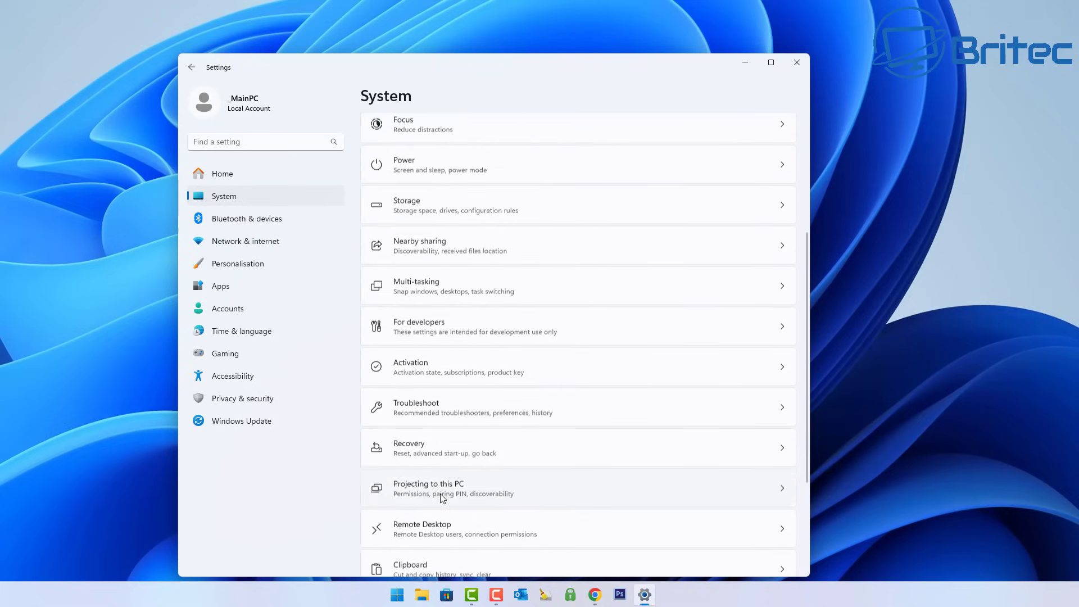
{"action": "scroll", "coordinate": [443, 498], "scroll_direction": "down", "scroll_amount": 2}
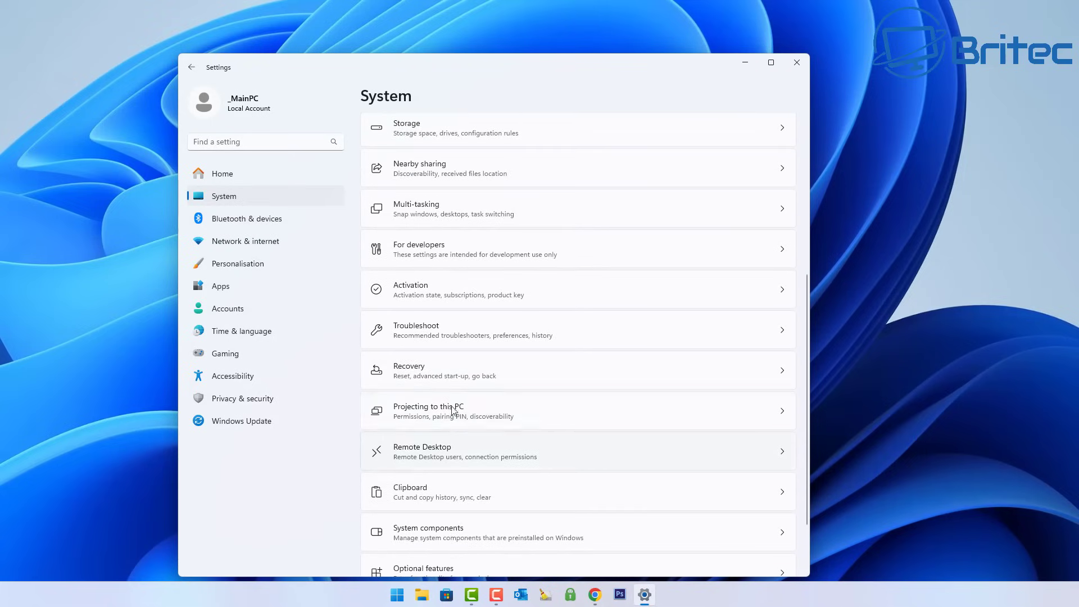
{"action": "left_click", "coordinate": [465, 376]}
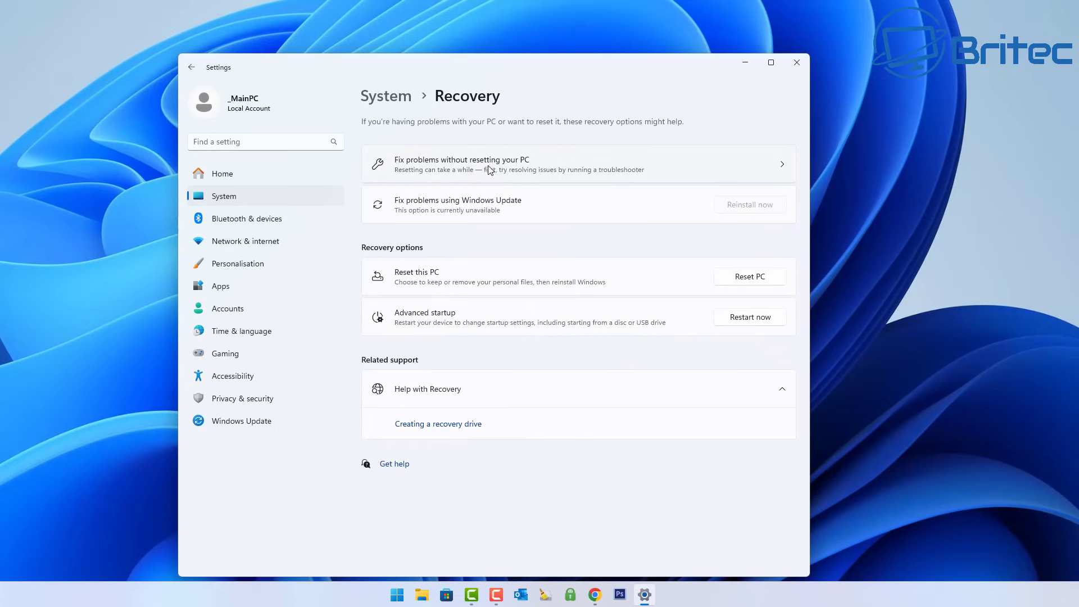
{"action": "left_click", "coordinate": [528, 163]}
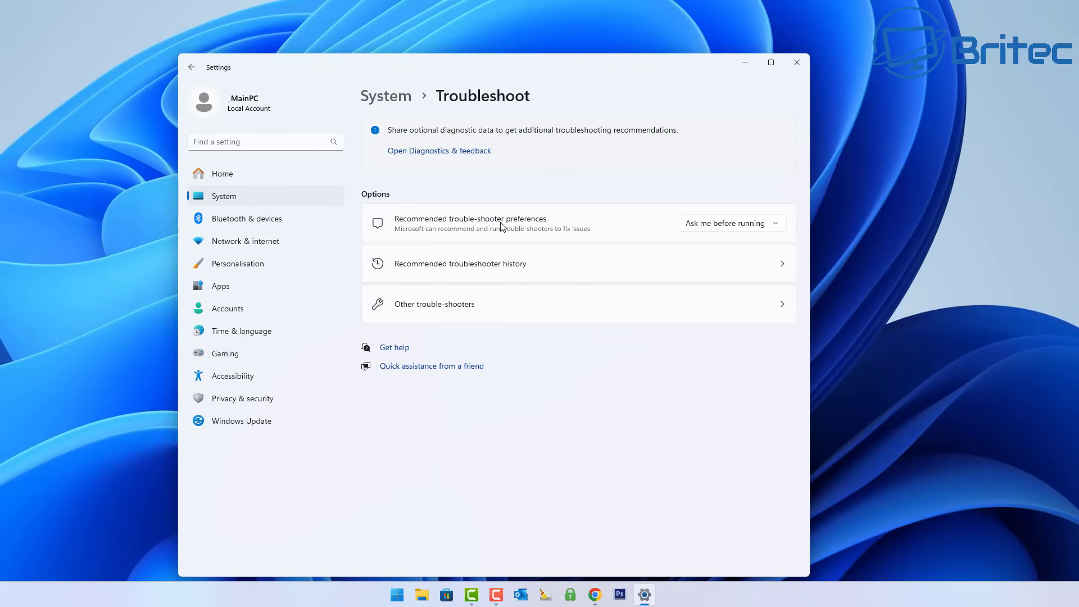
{"action": "left_click", "coordinate": [457, 308]}
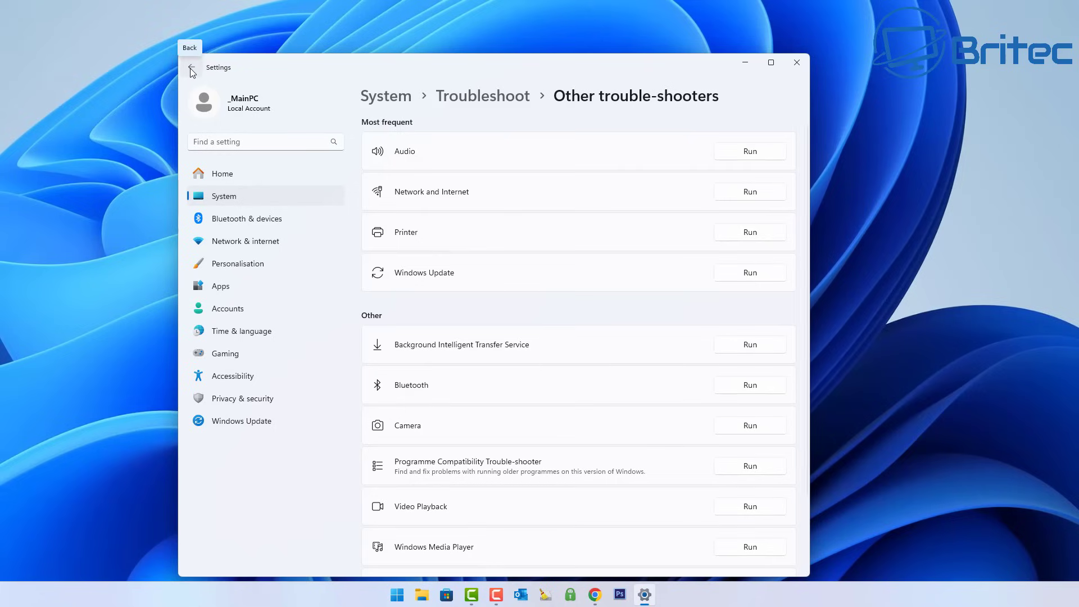
{"action": "left_click", "coordinate": [191, 71]}
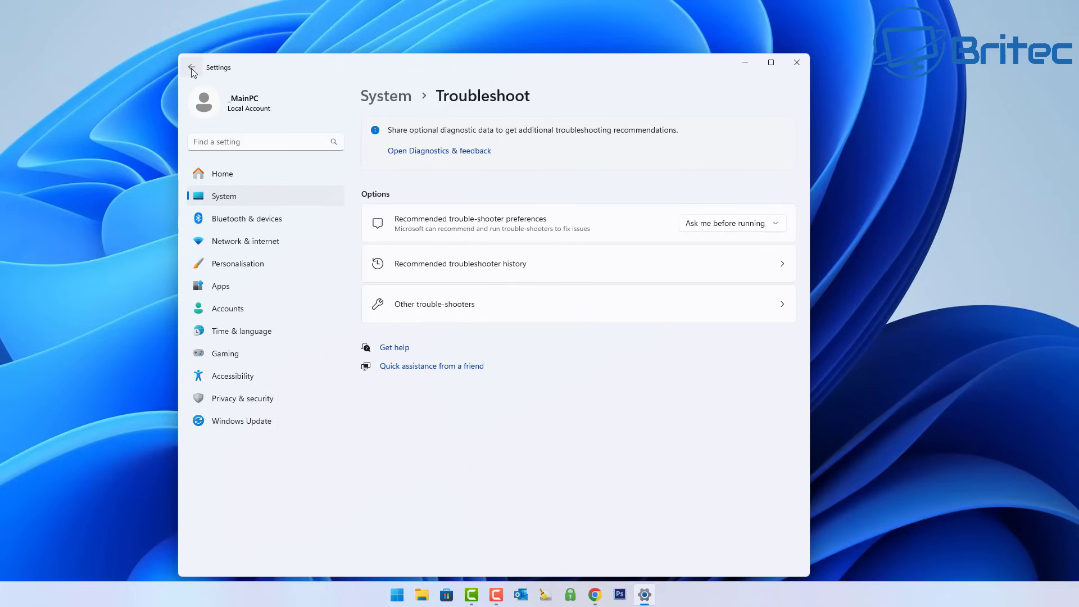
{"action": "left_click", "coordinate": [192, 70]}
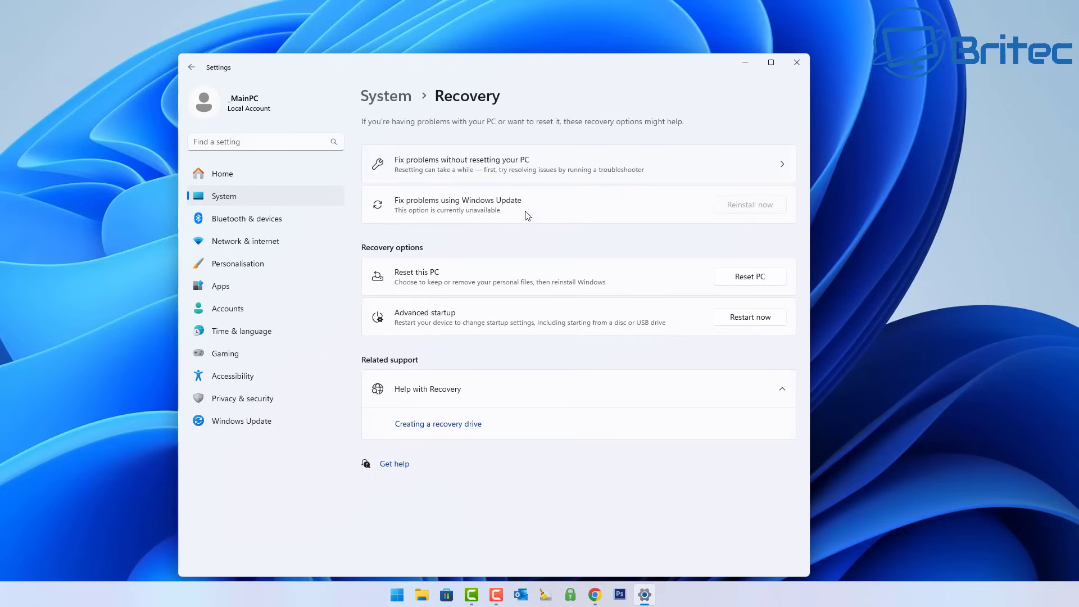
Step: Start Reset this PC, choosing Keep my files and Cloud download
{"action": "left_click", "coordinate": [751, 277]}
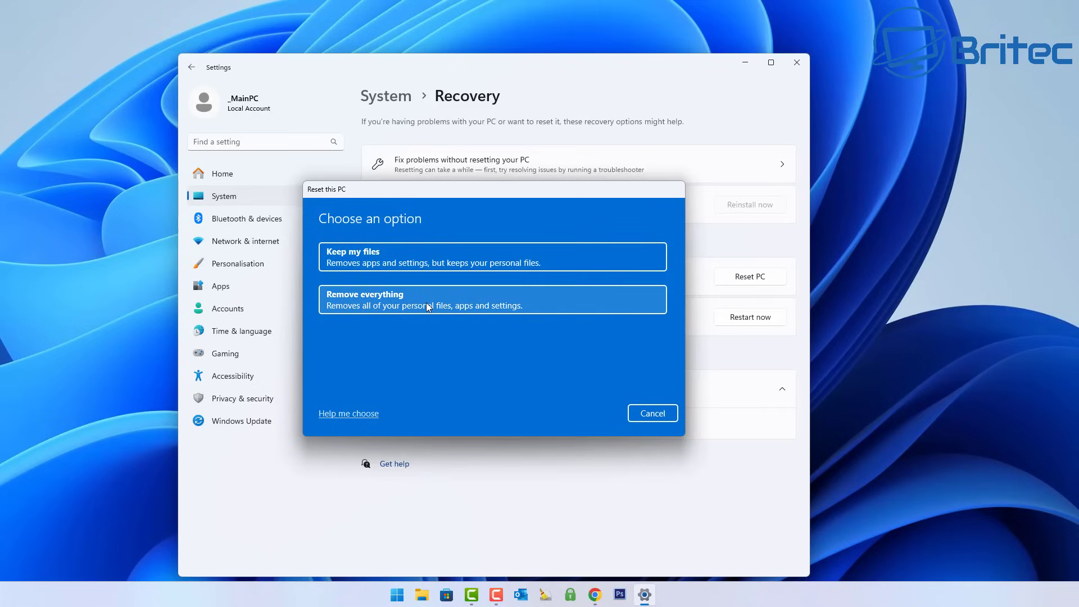
{"action": "left_click", "coordinate": [443, 264]}
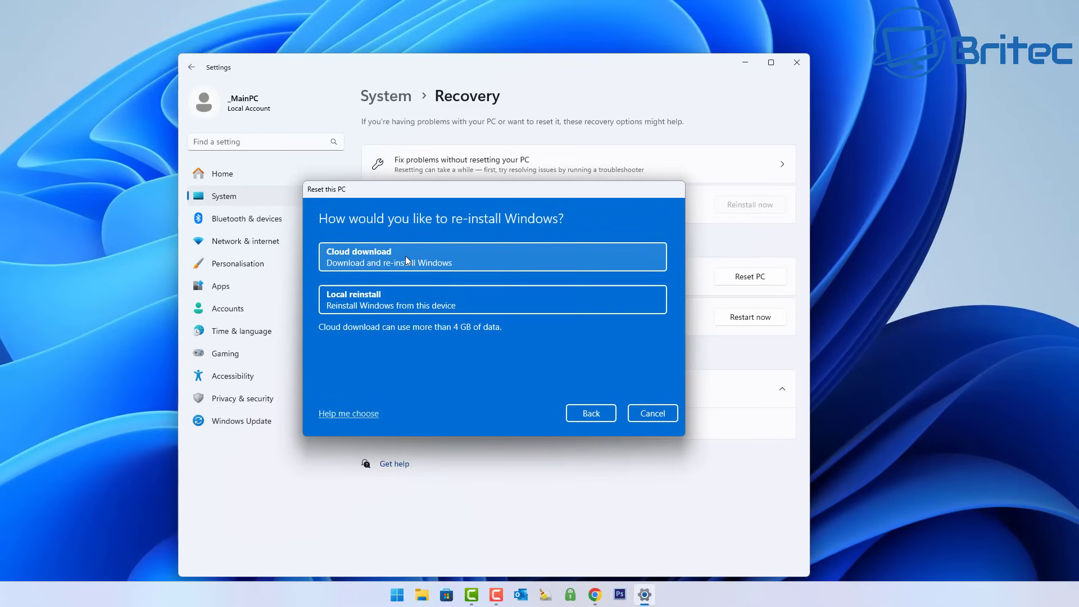
{"action": "left_click", "coordinate": [491, 258]}
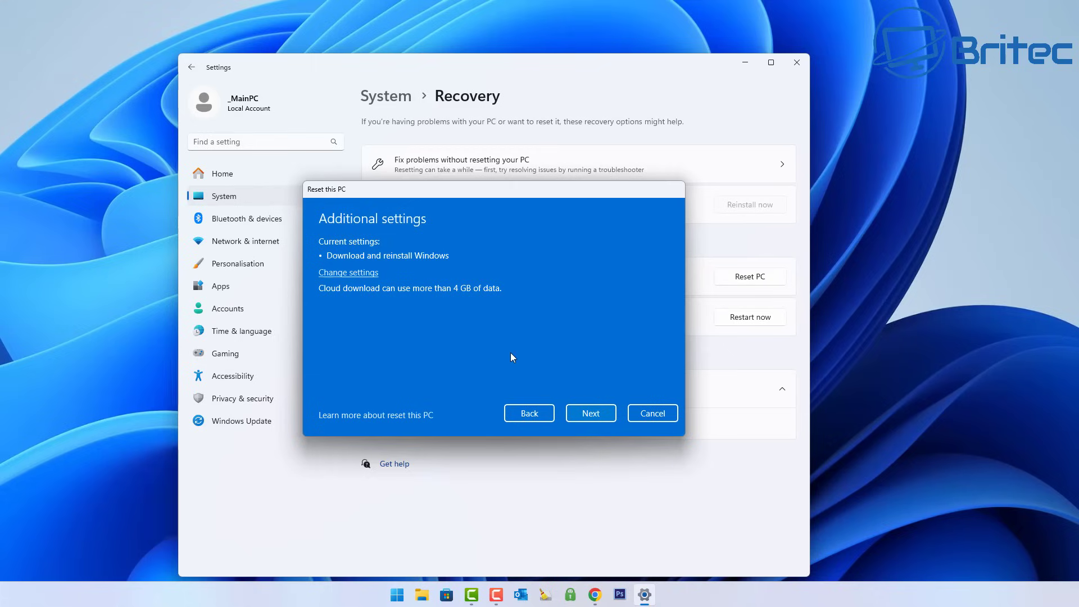
Step: Accept Additional settings with Download and reinstall Windows and continue to Getting things ready
{"action": "left_click", "coordinate": [591, 414]}
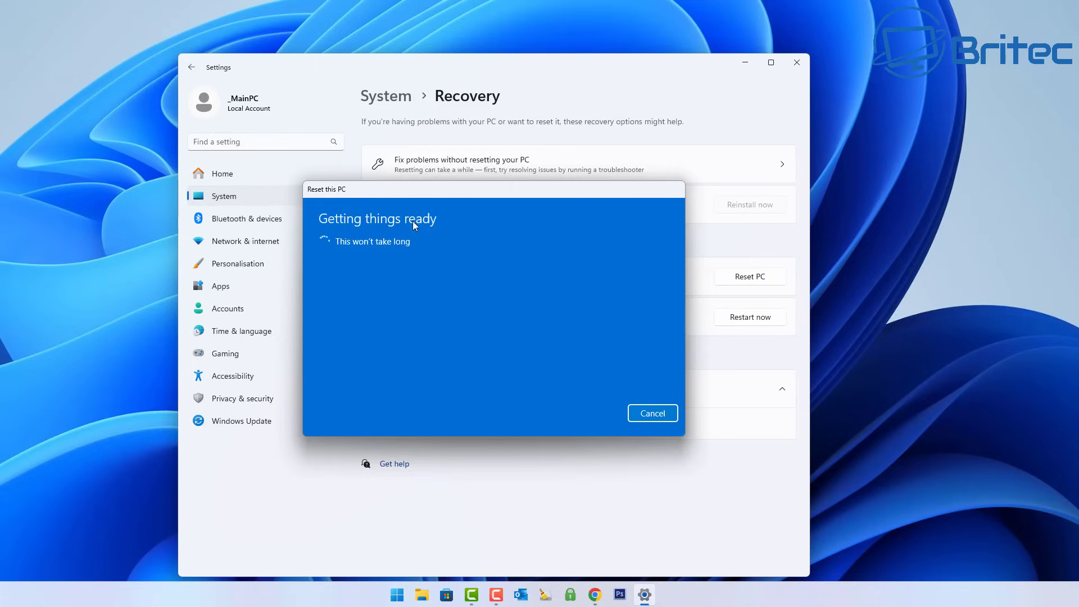